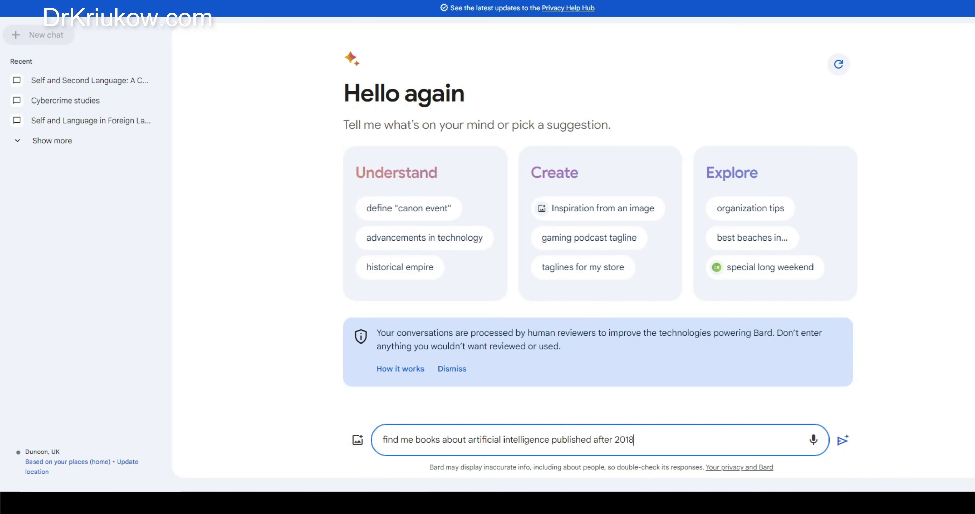
Step: Submit the request for AI books published after 2018 and scroll through Bard's list
key("Return")
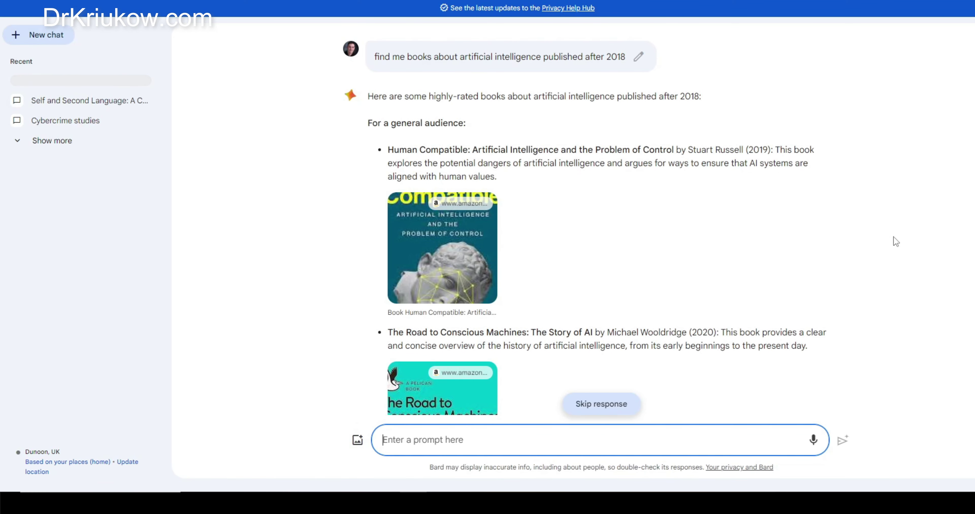
scroll(894, 241, "down", 1)
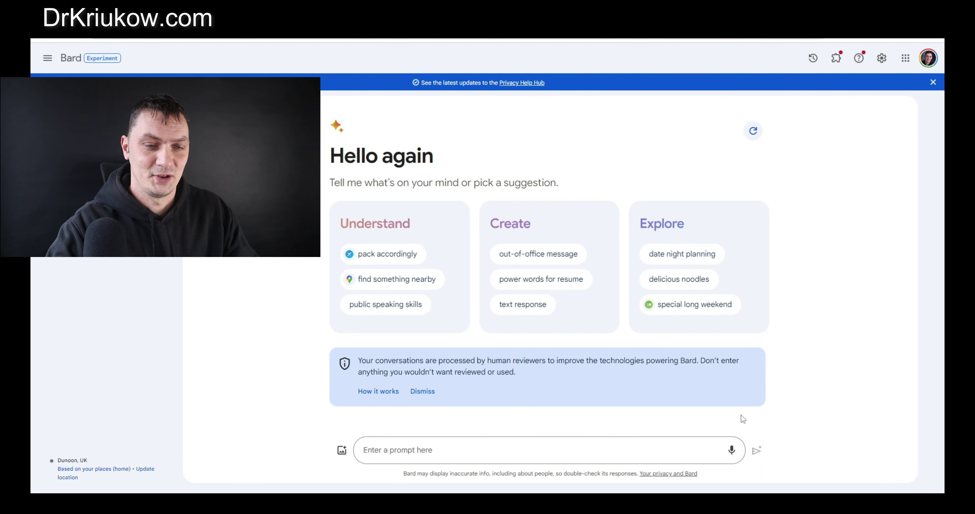
Step: Ask by voice whether studies link sense of self and a second language, then review the L2 identity findings
left_click(731, 450)
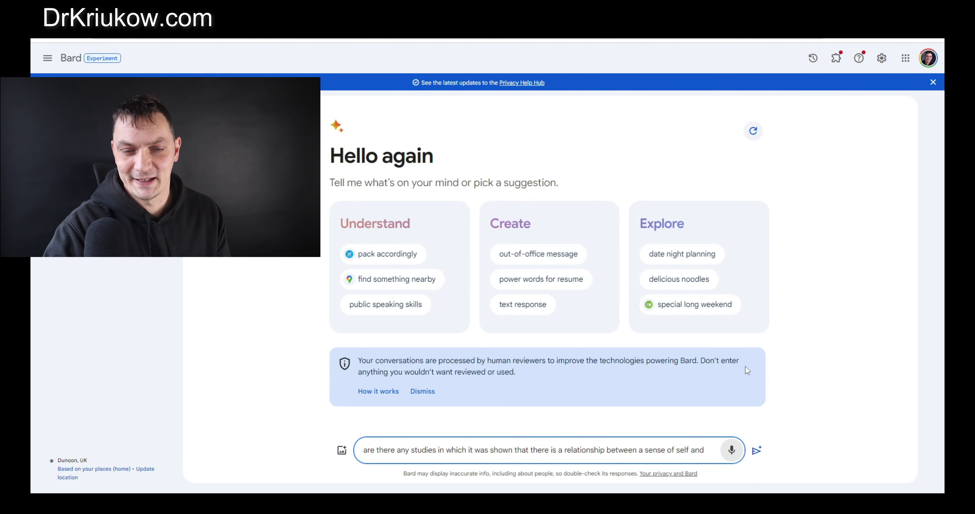
left_click(755, 450)
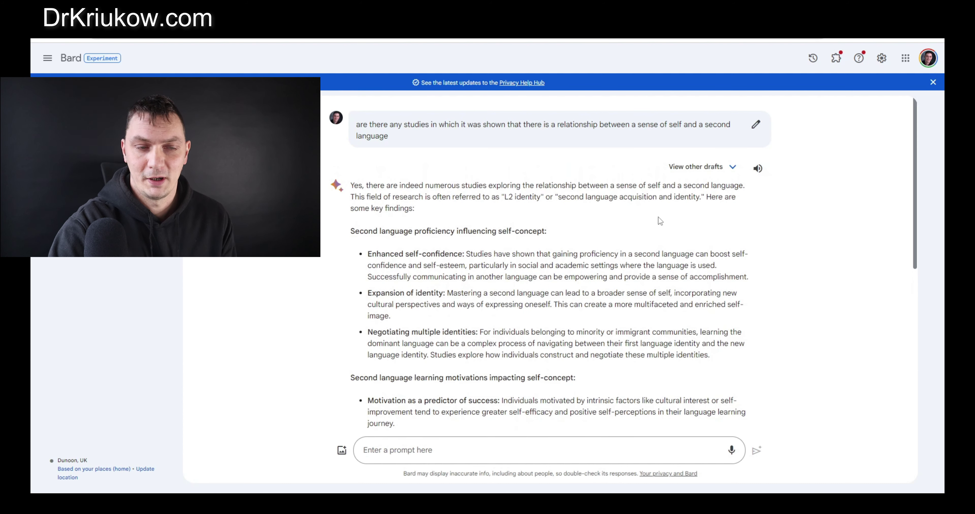
scroll(648, 226, "down", 2)
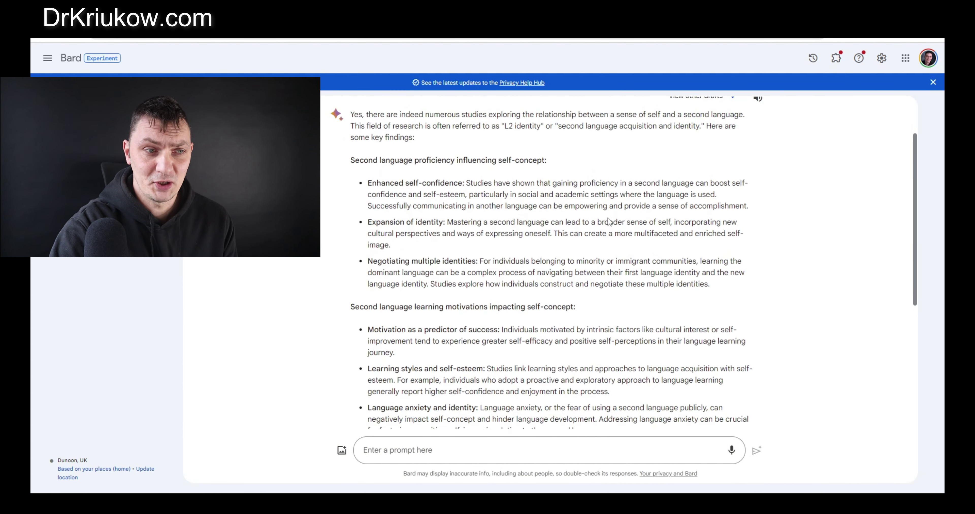
scroll(607, 217, "up", 2)
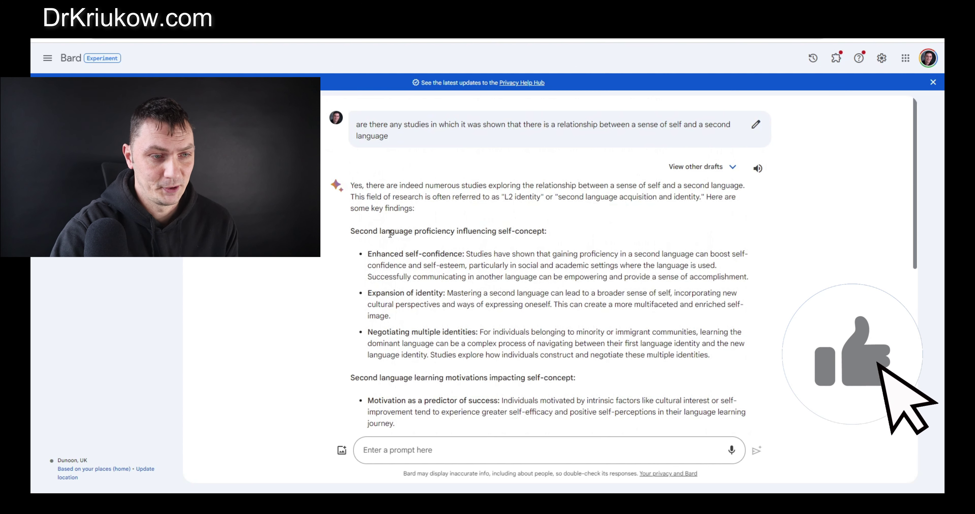
left_click_drag(390, 232, 483, 242)
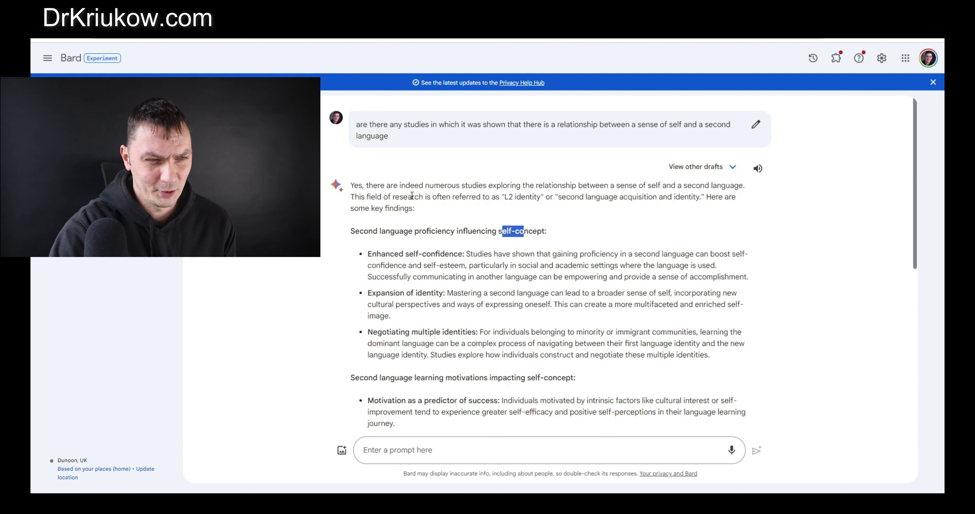
left_click_drag(411, 196, 692, 200)
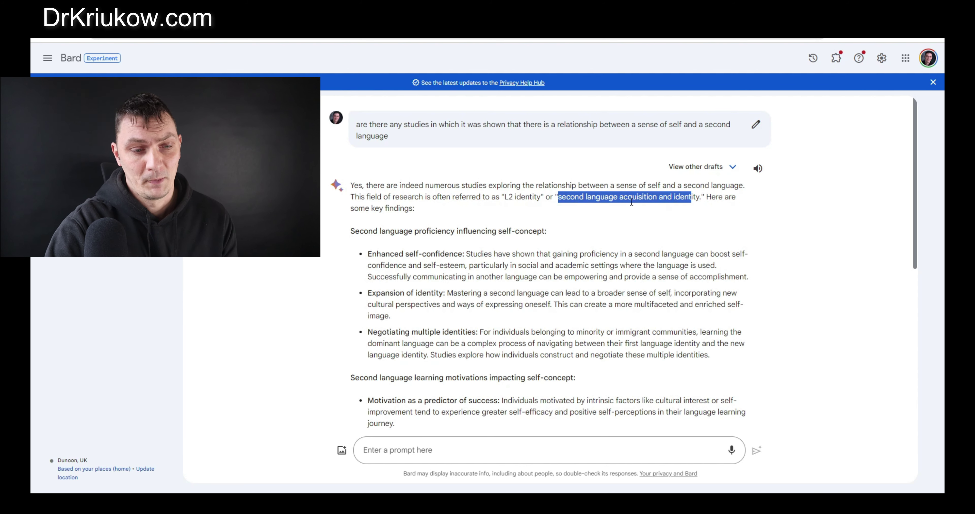
scroll(631, 236, "down", 3)
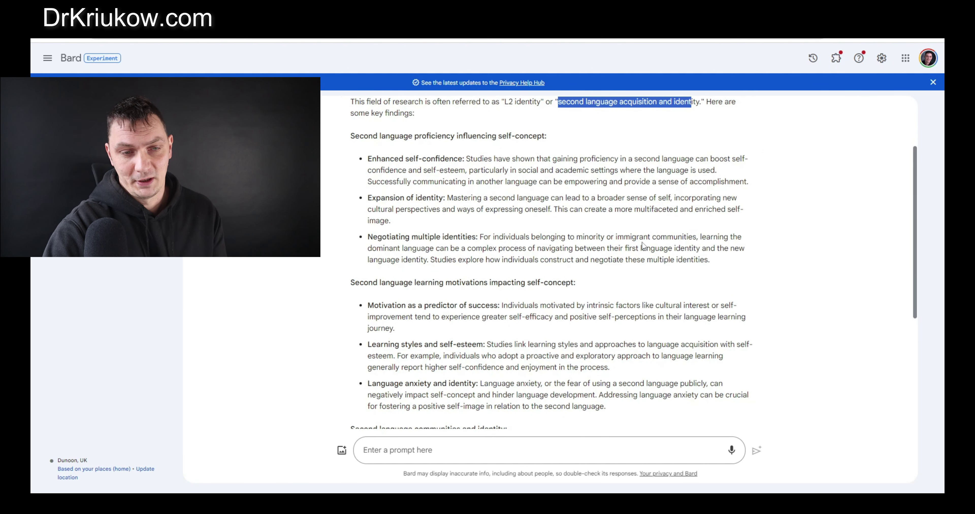
scroll(594, 244, "up", 1)
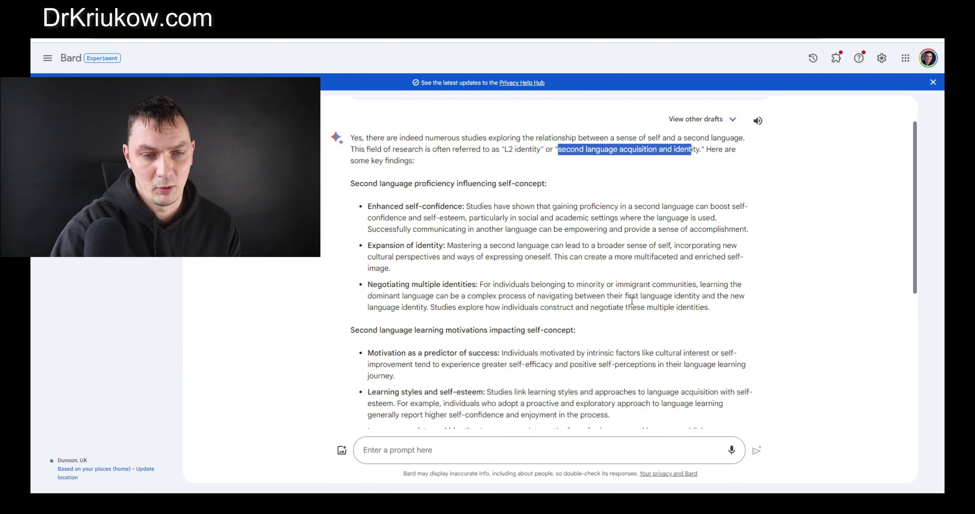
Step: Ask by voice for references for each finding, then select the whole reference list
left_click(731, 451)
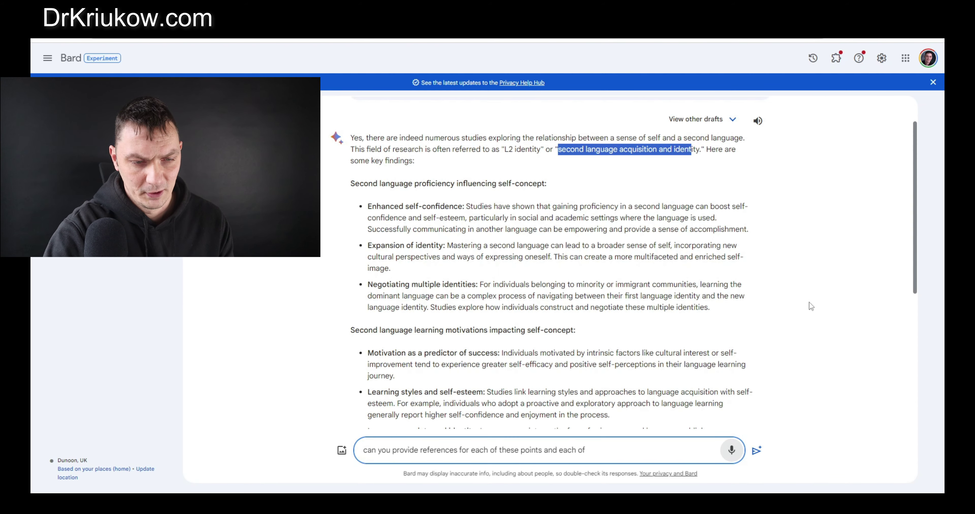
left_click(756, 450)
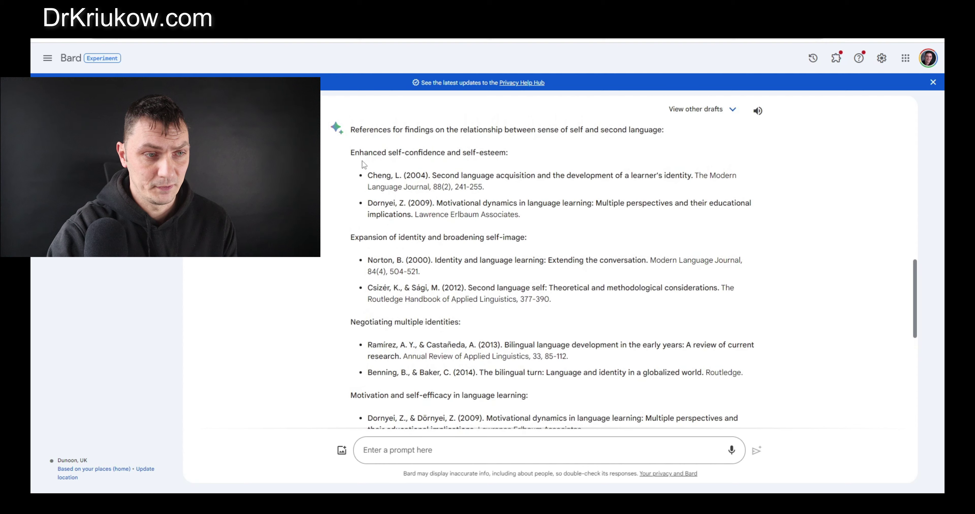
left_click_drag(351, 153, 715, 307)
scroll(583, 257, "down", 5)
scroll(583, 379, "down", 5)
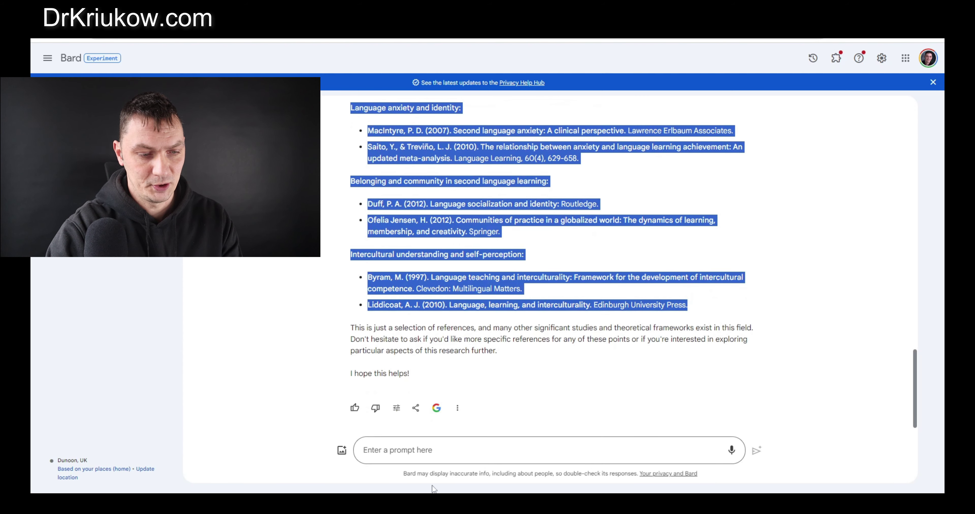
Step: Paste Bard's reference list into the blank Word document, then return to Bard
key("alt+Tab")
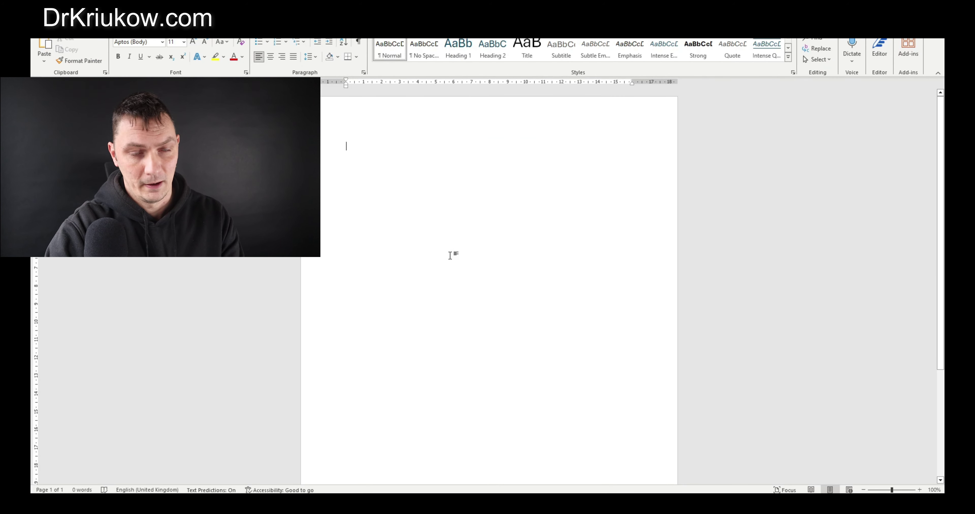
key("ctrl+v")
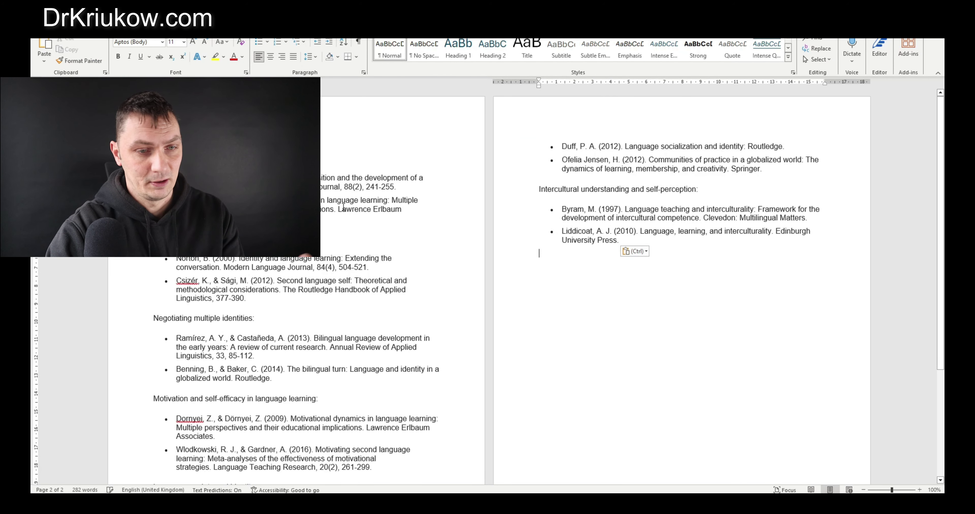
left_click(569, 292)
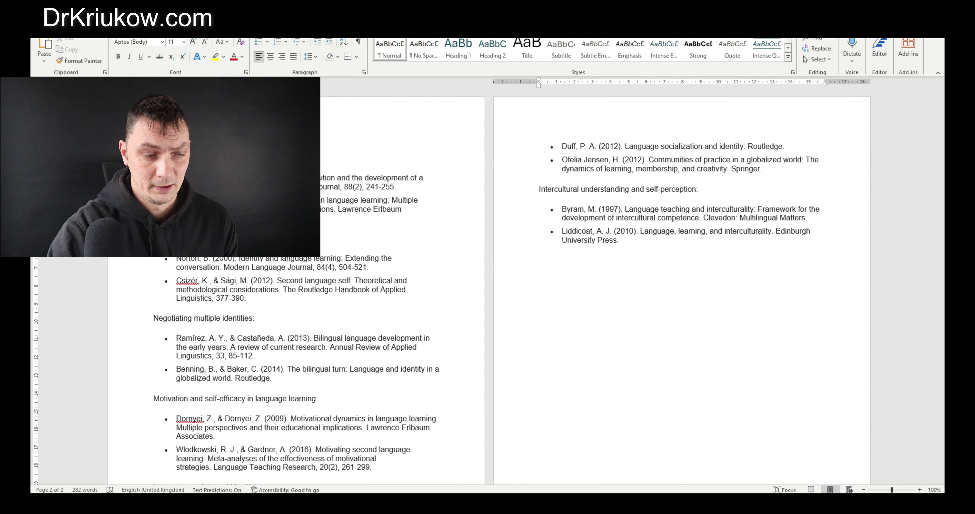
key("alt+Tab")
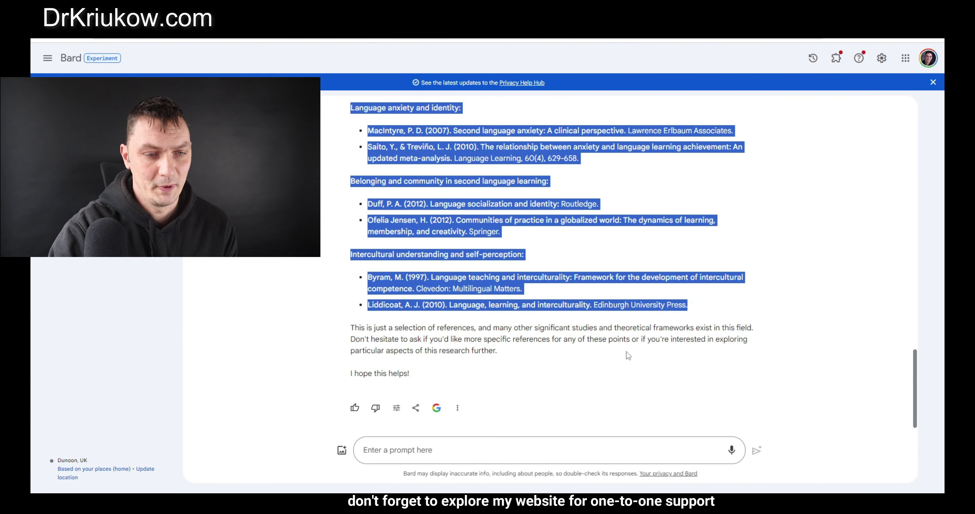
Step: Deselect the references, scroll through the full list, and start dictating a new question
scroll(626, 352, "up", 10)
left_click(781, 279)
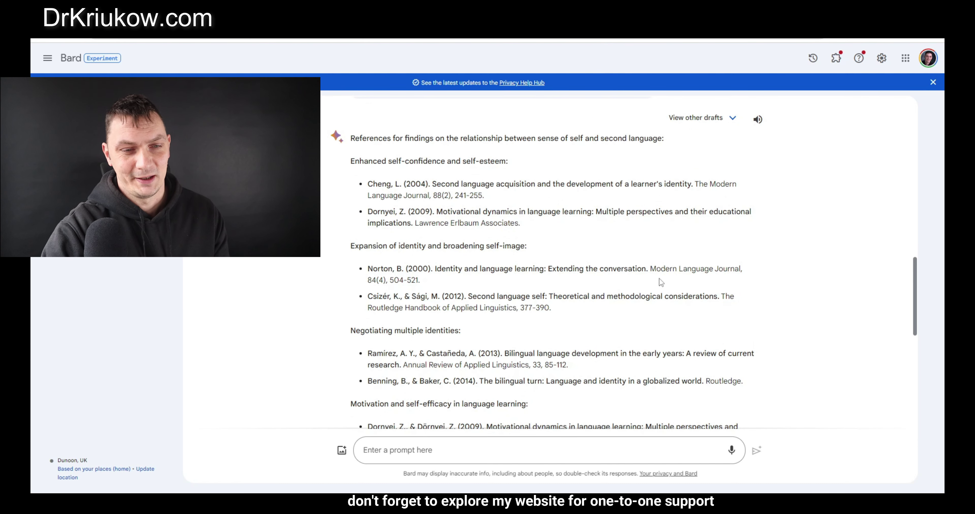
scroll(662, 280, "up", 1)
scroll(666, 279, "down", 2)
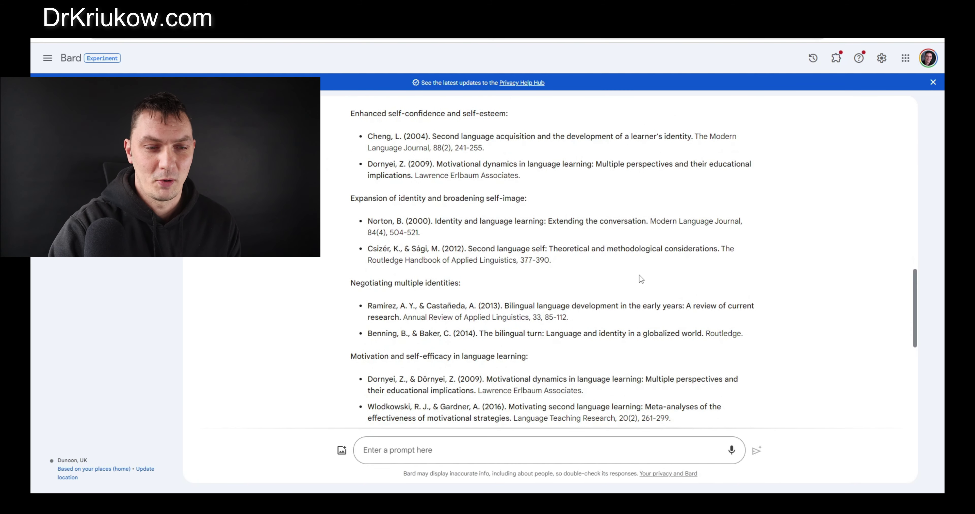
scroll(639, 275, "down", 5)
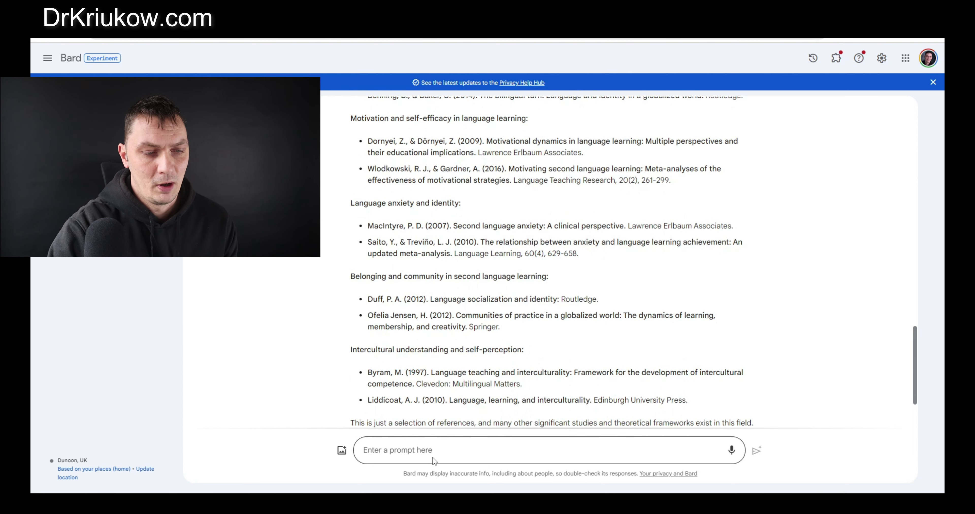
scroll(691, 325, "down", 2)
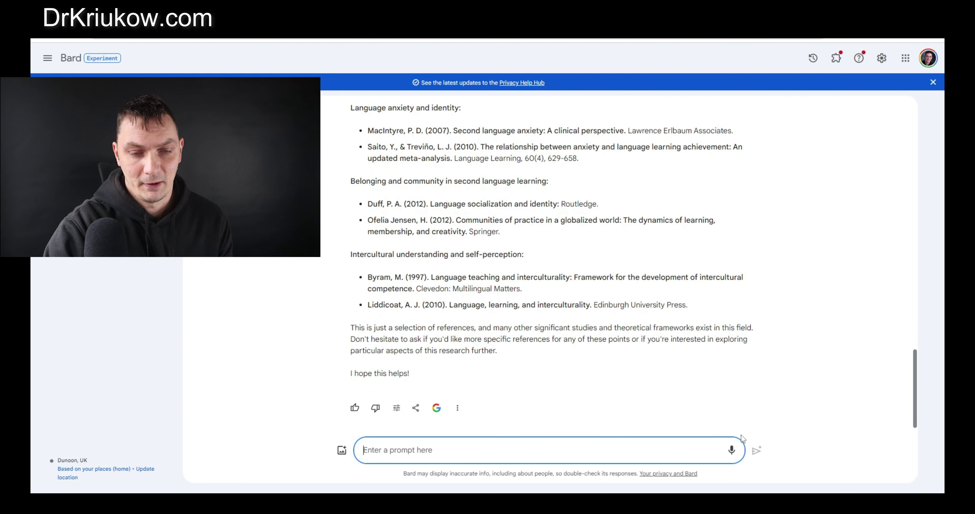
left_click(732, 450)
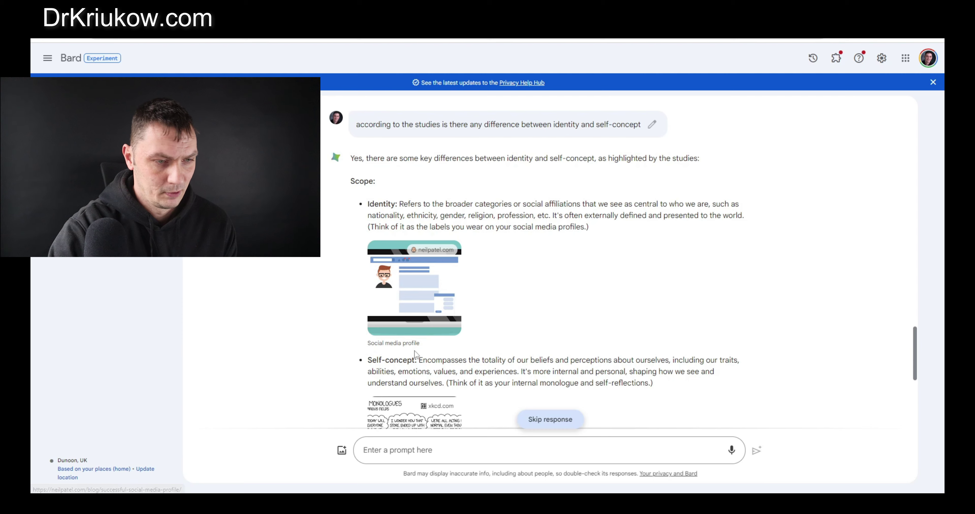
scroll(415, 354, "down", 4)
scroll(537, 309, "up", 2)
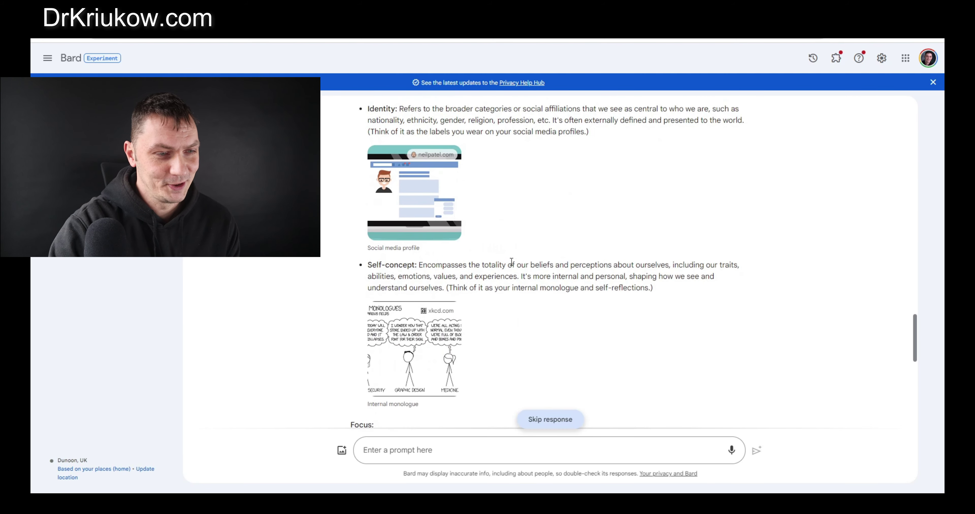
scroll(488, 294, "down", 1)
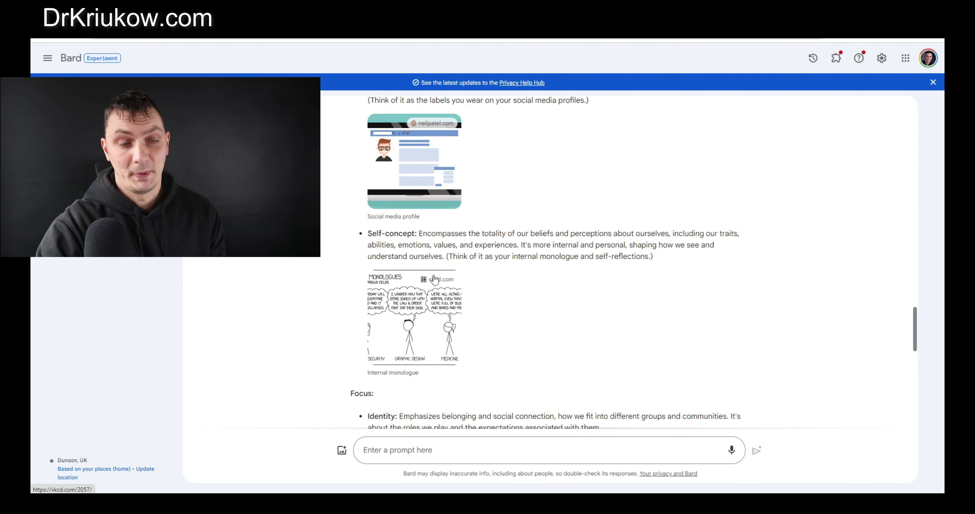
scroll(440, 281, "down", 7)
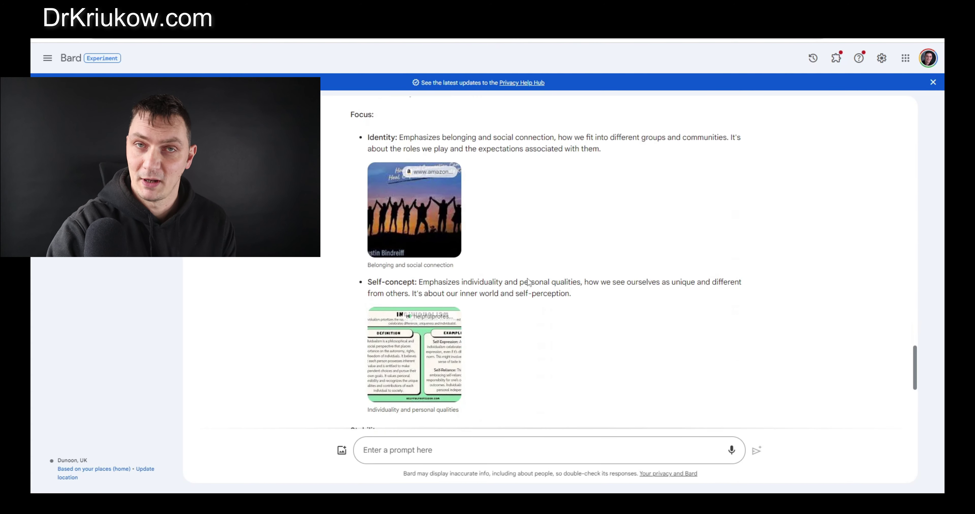
scroll(511, 279, "down", 4)
scroll(551, 288, "up", 3)
scroll(537, 280, "up", 5)
scroll(542, 281, "up", 5)
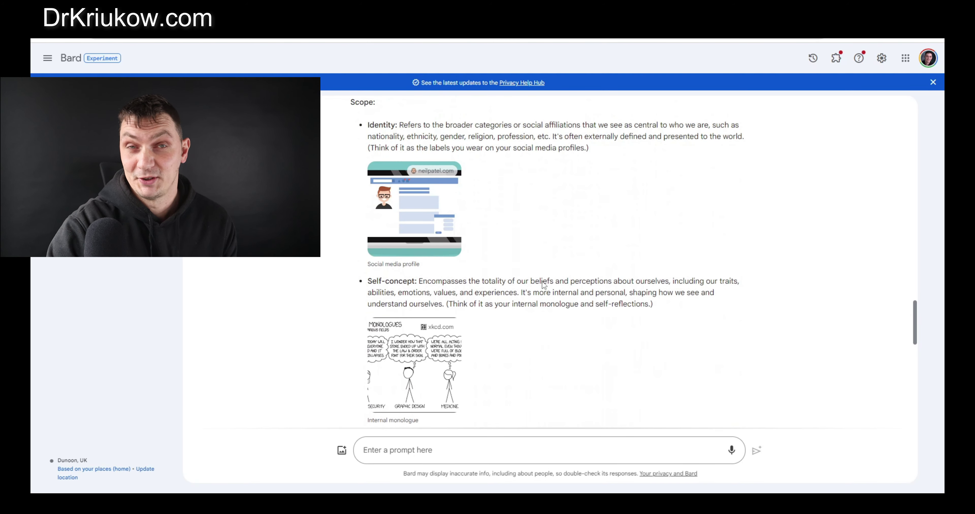
scroll(547, 281, "down", 5)
scroll(551, 281, "down", 5)
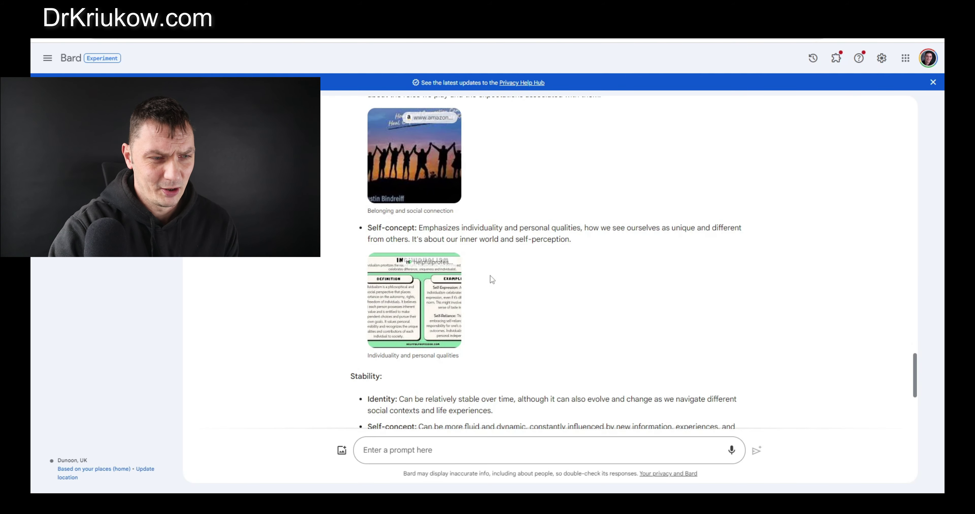
scroll(502, 294, "up", 6)
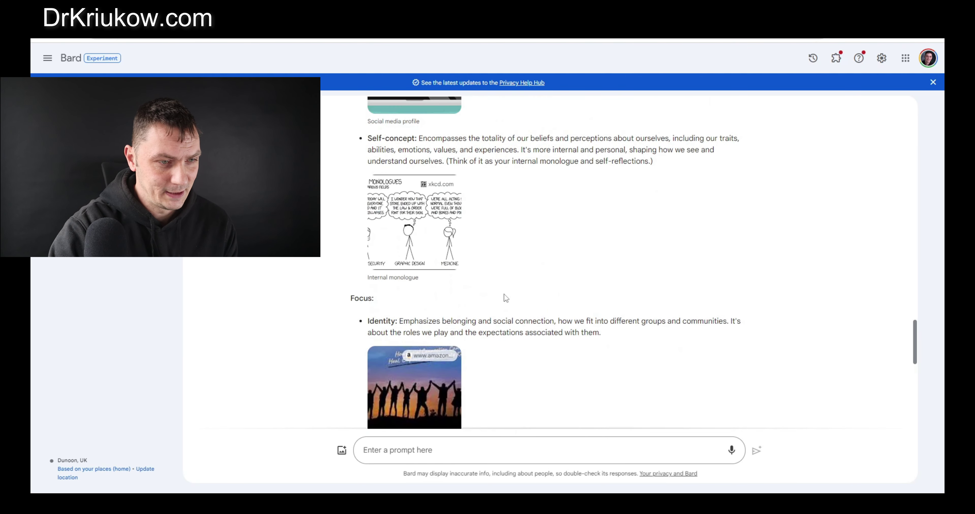
scroll(509, 294, "up", 2)
scroll(511, 295, "down", 14)
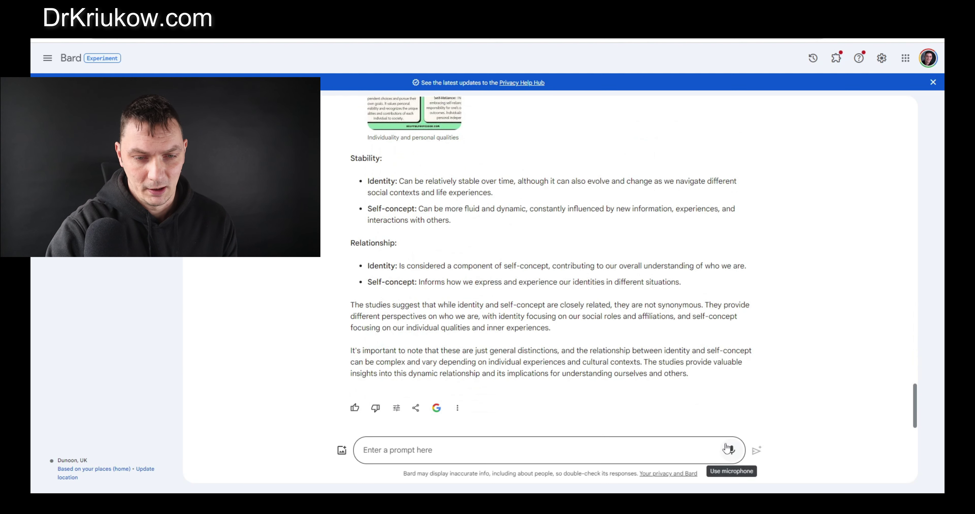
Step: Ask by voice for studies on self-concept, second language and migrants; select the Csizér, Norton and Cheng citations
left_click(731, 451)
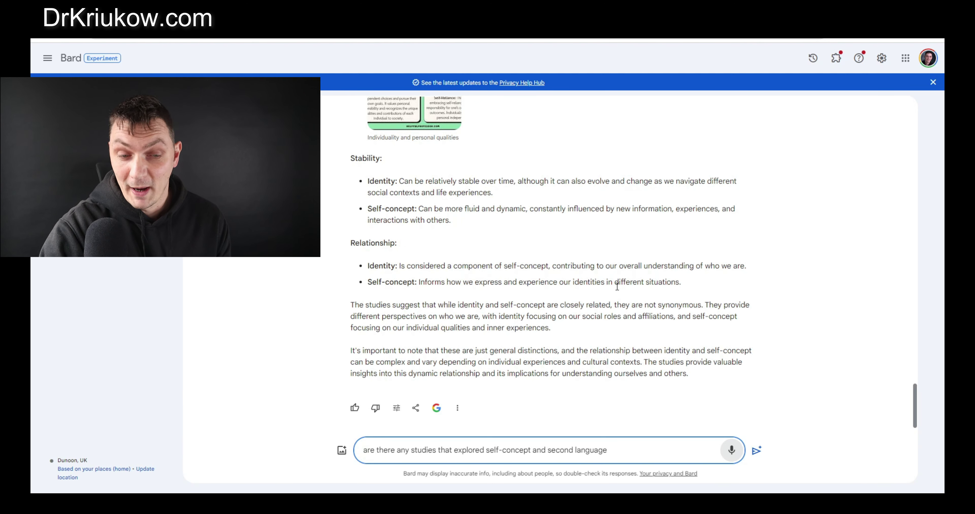
left_click(756, 450)
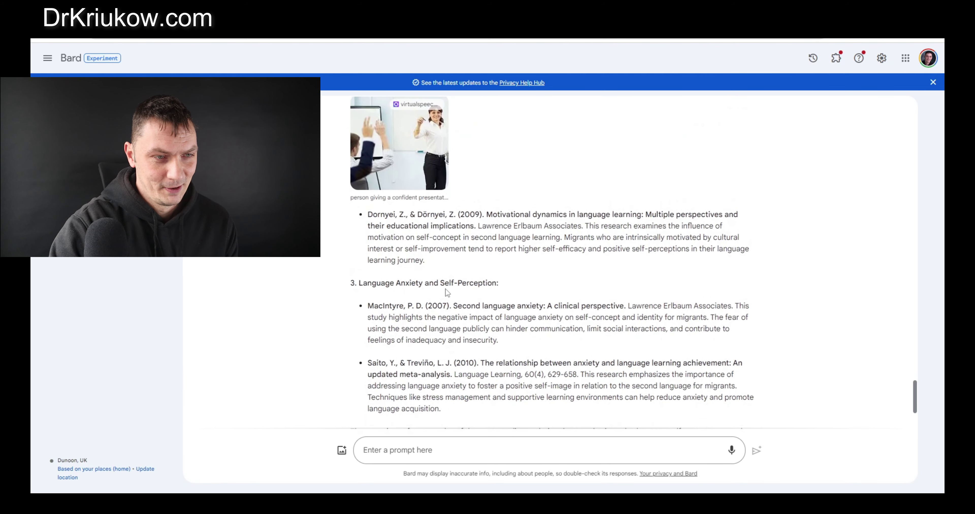
scroll(455, 298, "up", 4)
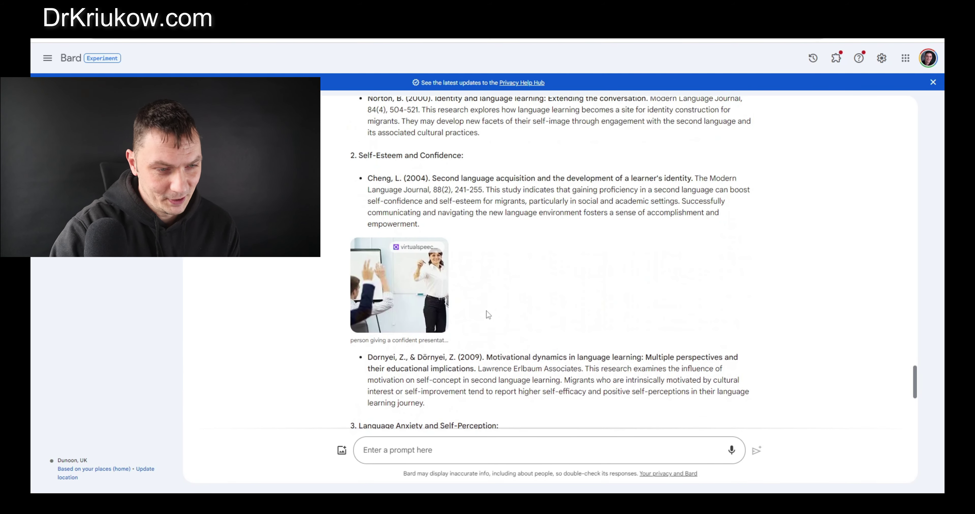
scroll(487, 310, "down", 5)
scroll(498, 303, "down", 3)
scroll(539, 301, "up", 9)
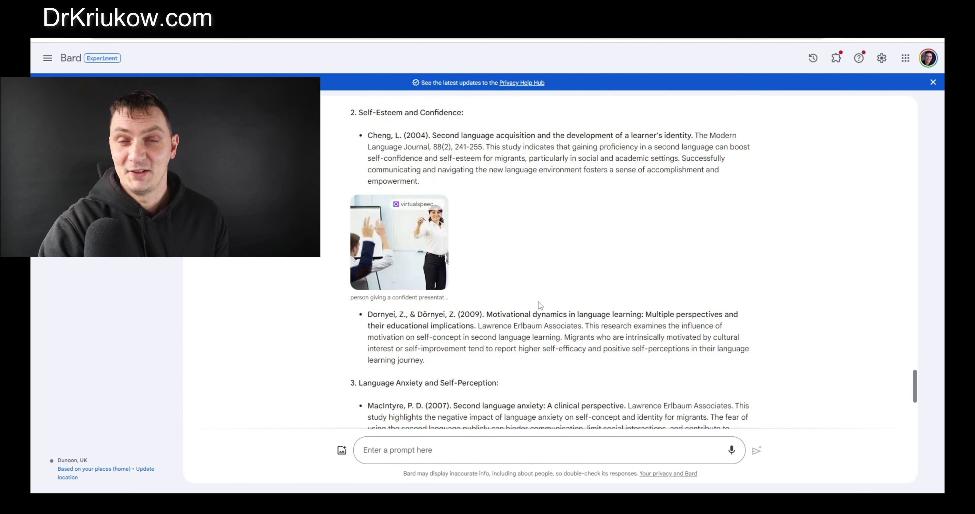
scroll(541, 305, "up", 3)
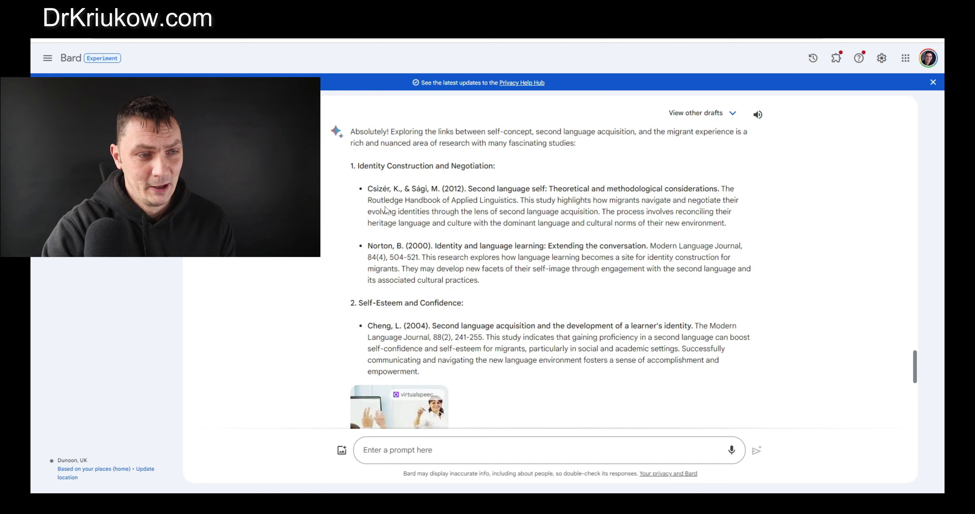
left_click_drag(375, 190, 713, 365)
key("ctrl+c")
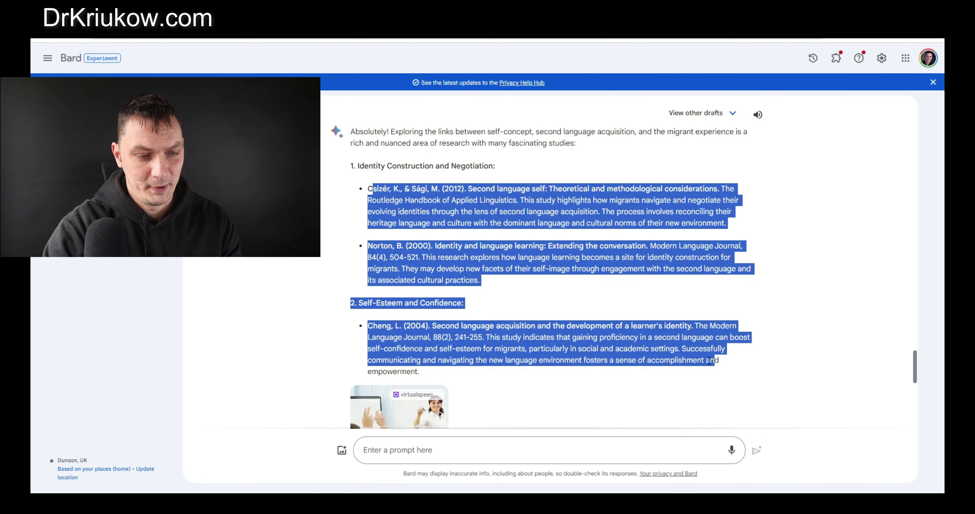
Step: Paste the Csizér, Norton and Cheng citations below the Liddicoat reference in Word, then return to Bard
key("alt+Tab")
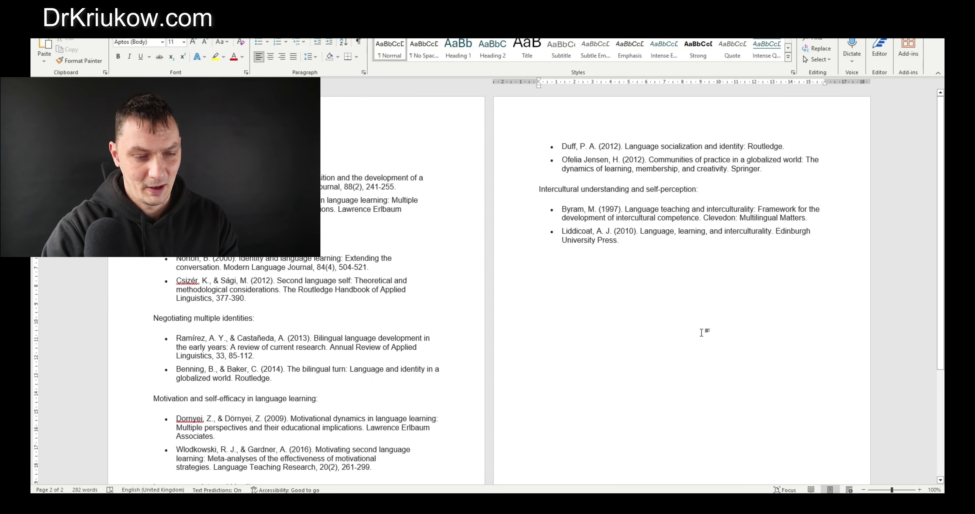
left_click(701, 332)
key("ctrl+v")
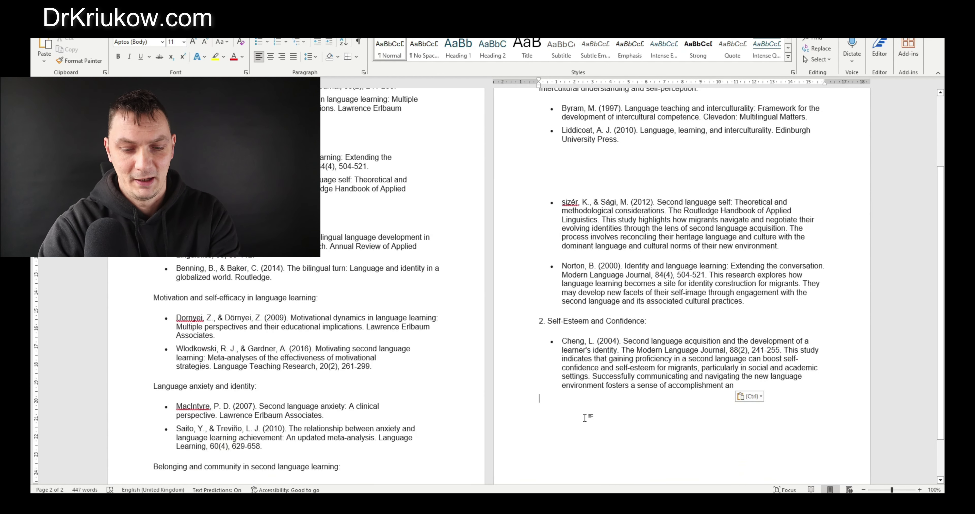
key("Return")
key("Return")
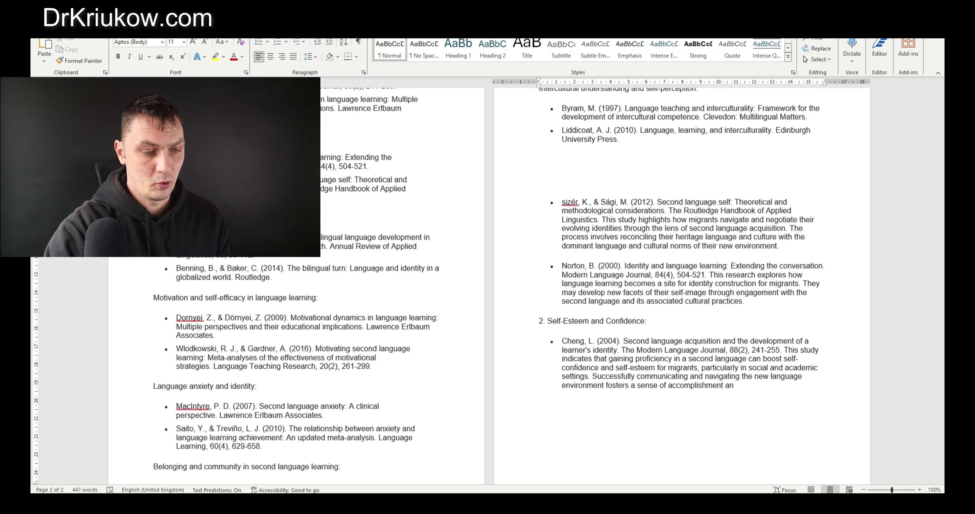
key("alt+Tab")
scroll(642, 288, "down", 4)
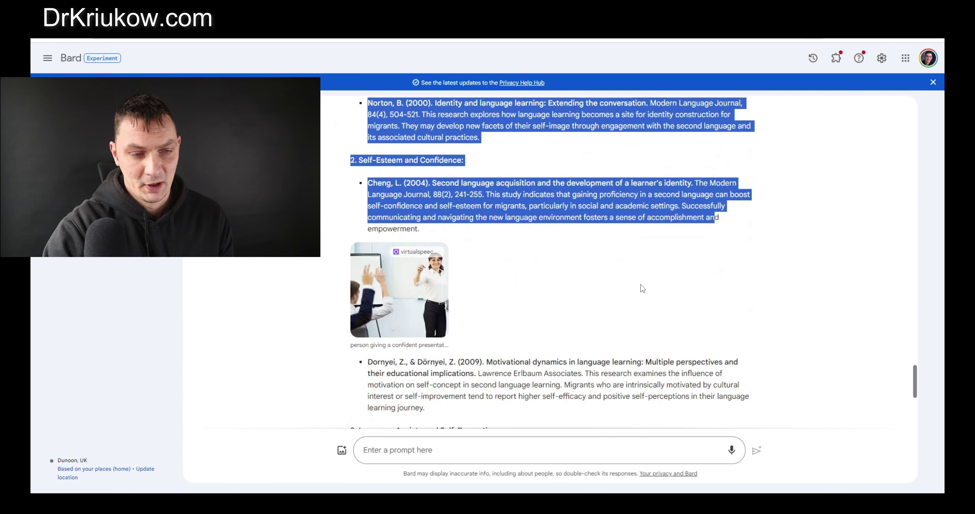
left_click(443, 444)
scroll(641, 321, "down", 7)
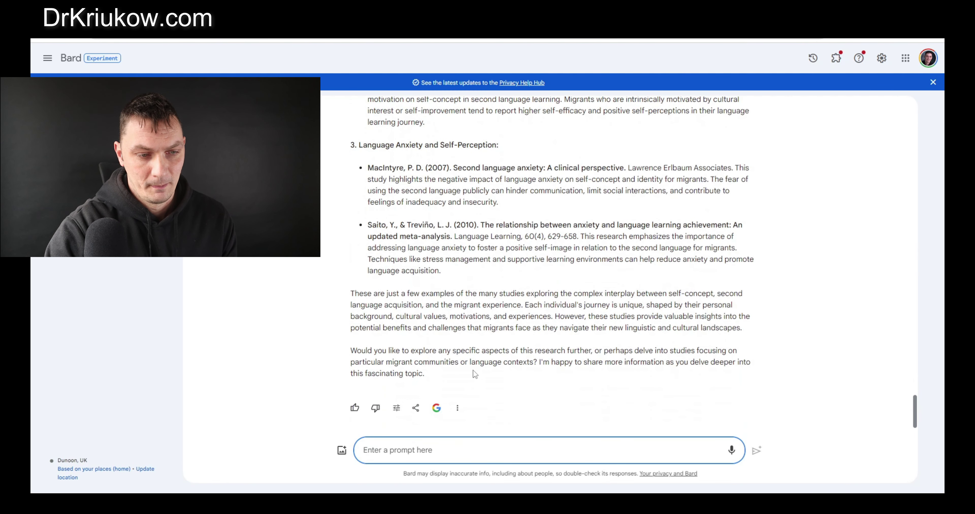
scroll(522, 346, "up", 1)
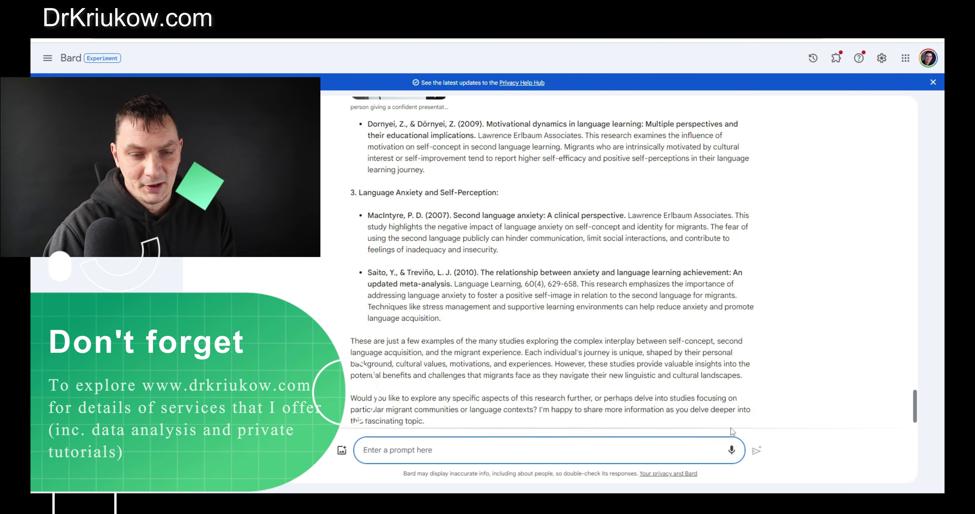
Step: Ask about contrasting code-switching views, select the proponents bullets, and start dictating a references request
left_click(731, 450)
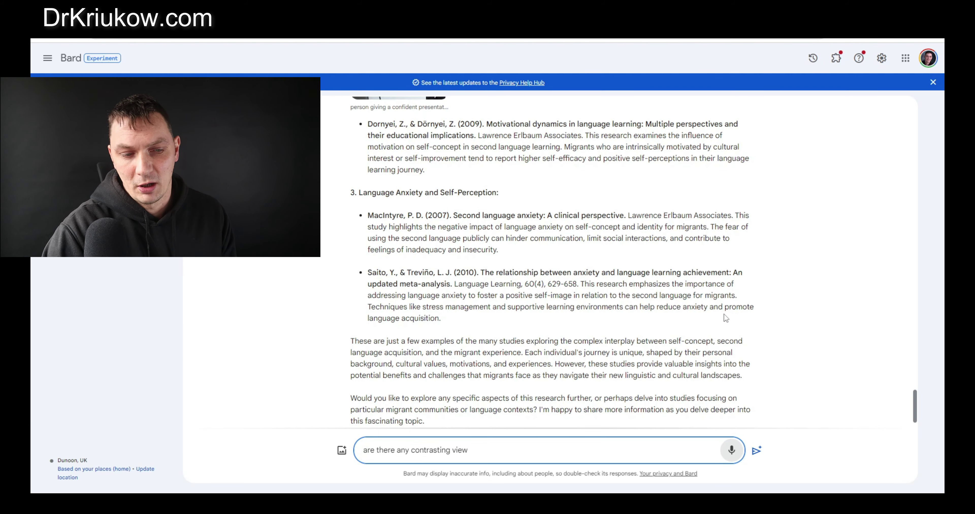
left_click(756, 451)
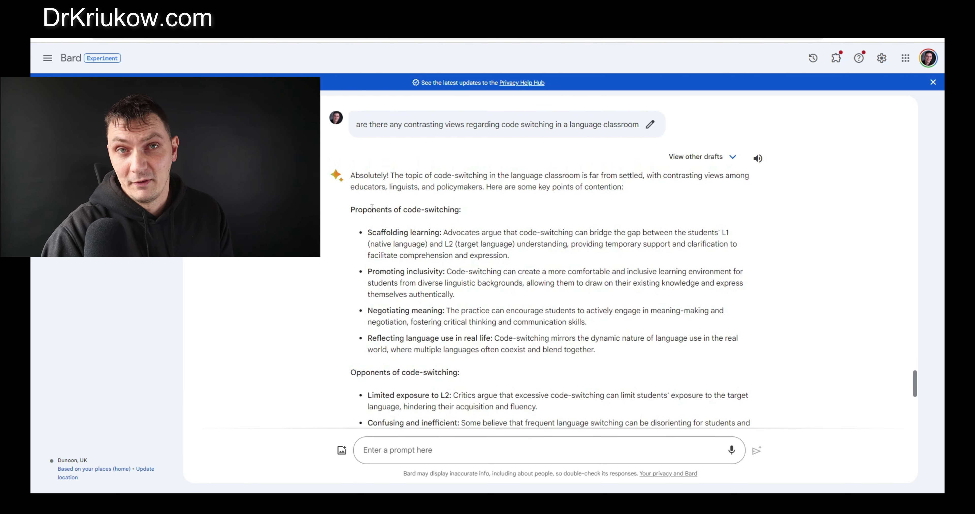
left_click_drag(367, 210, 464, 210)
left_click_drag(397, 232, 559, 322)
scroll(559, 321, "down", 6)
scroll(493, 251, "up", 2)
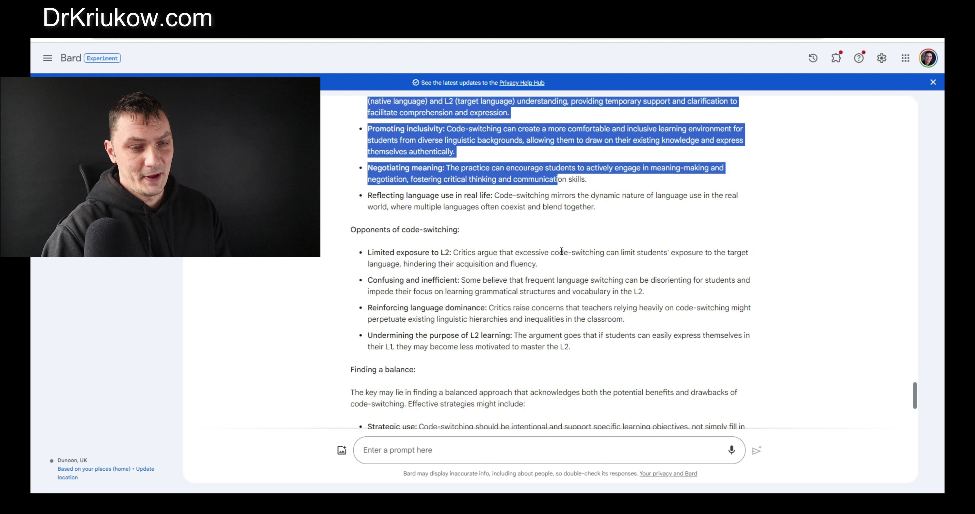
scroll(668, 351, "down", 5)
scroll(642, 326, "up", 2)
left_click(731, 450)
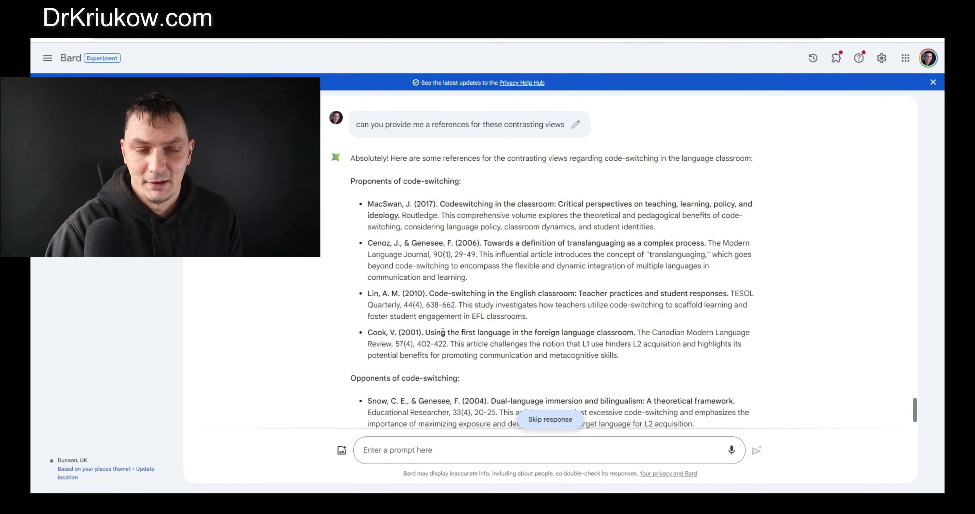
scroll(568, 321, "down", 3)
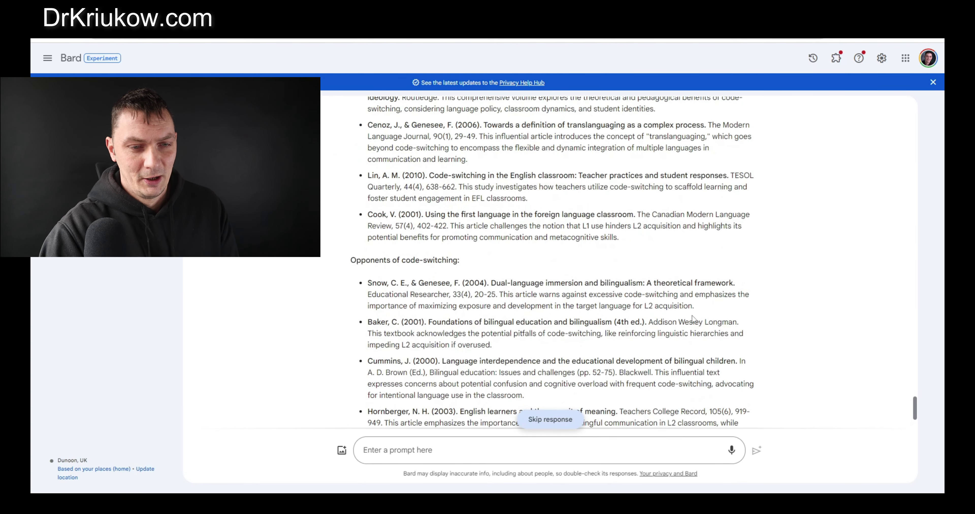
scroll(692, 317, "up", 5)
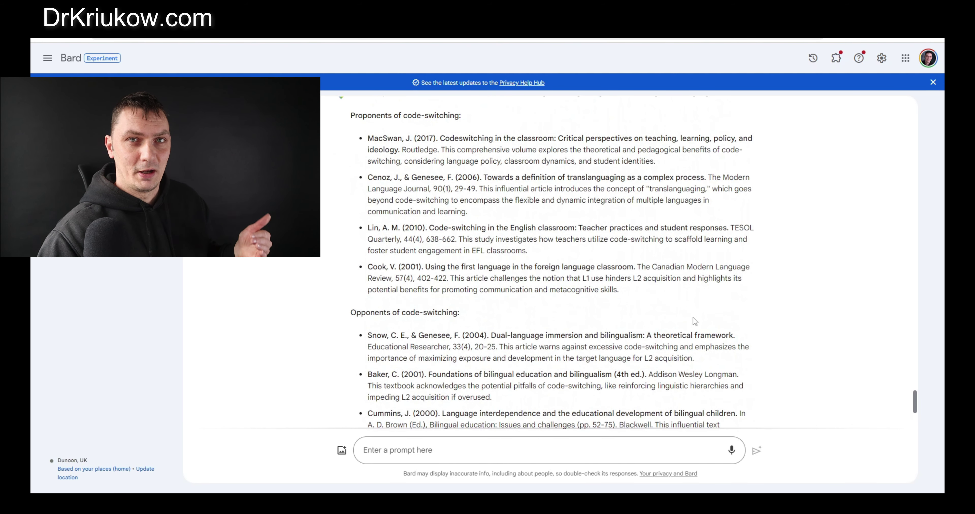